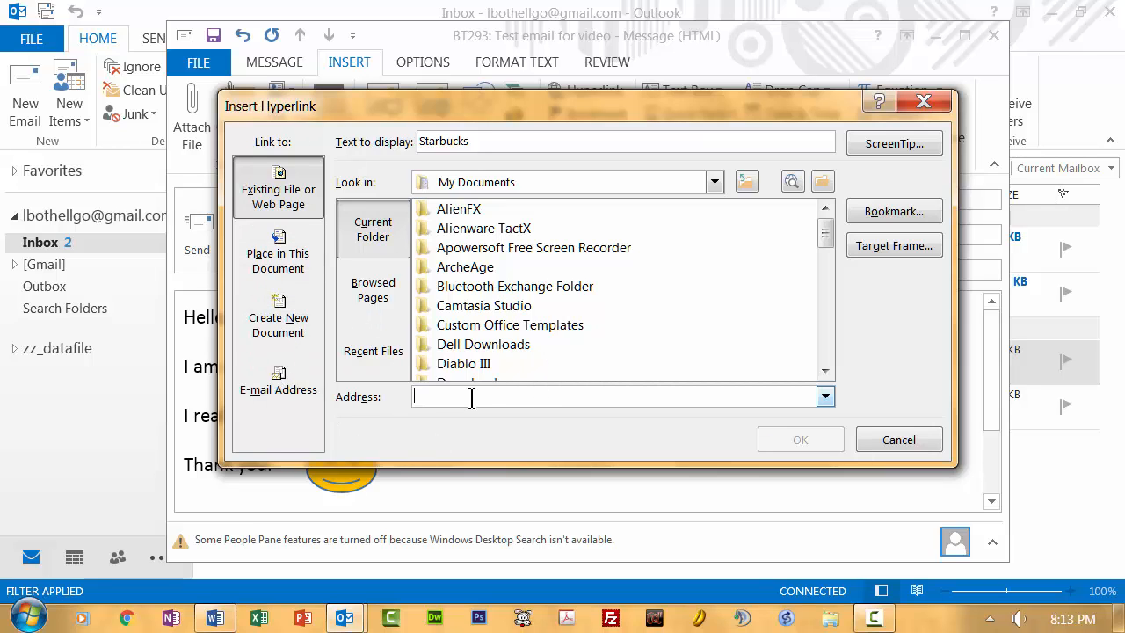
pyautogui.write('http')
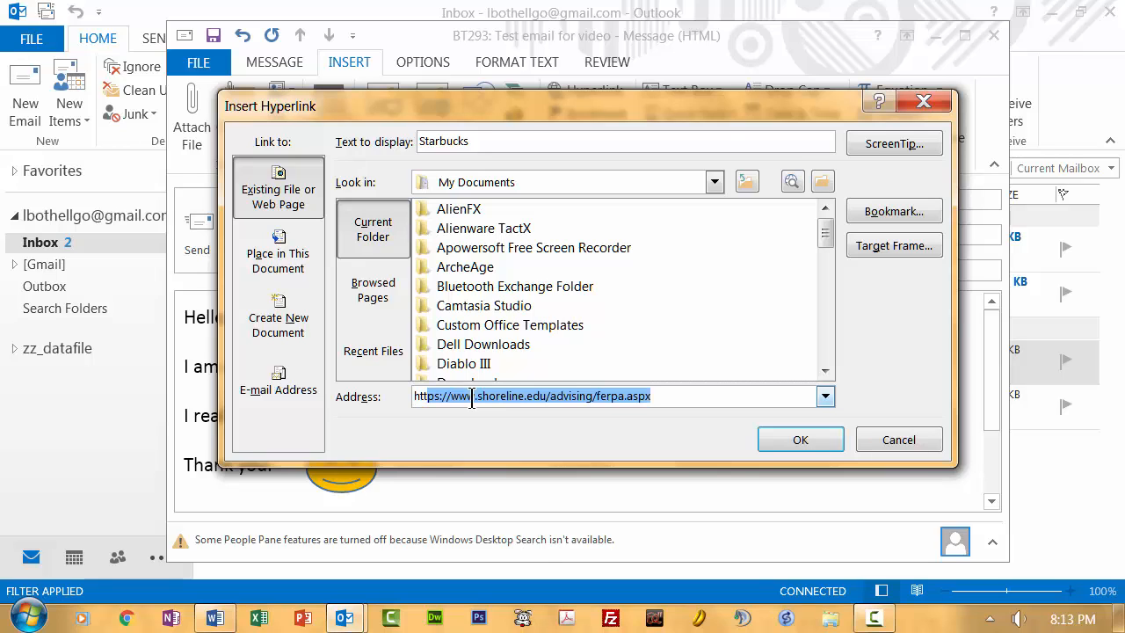
pyautogui.write('://www')
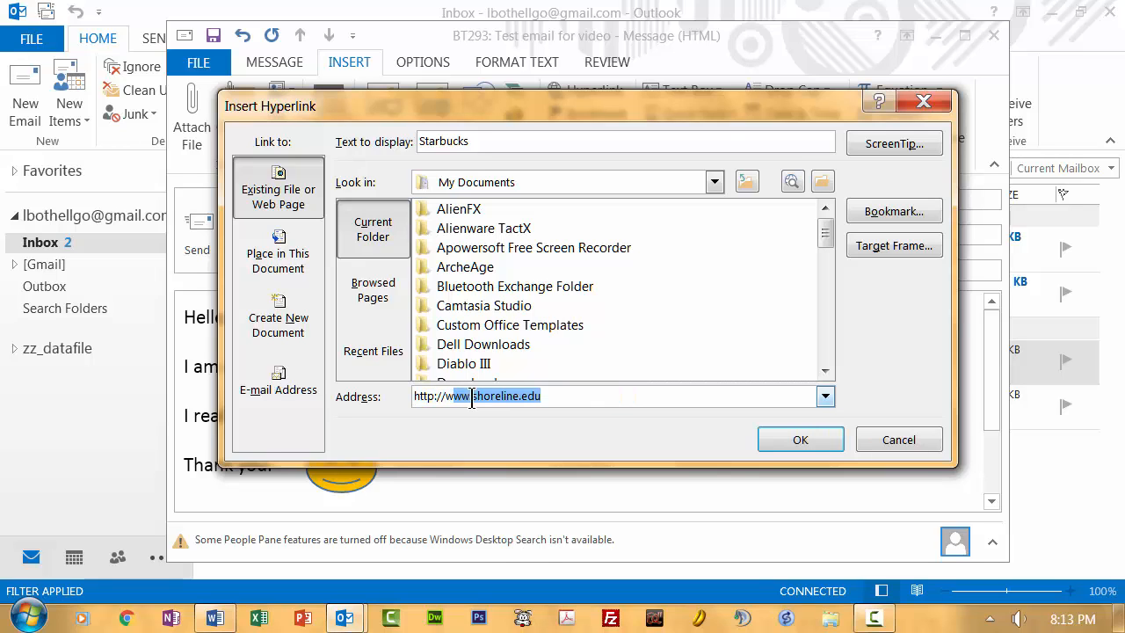
pyautogui.write('.star')
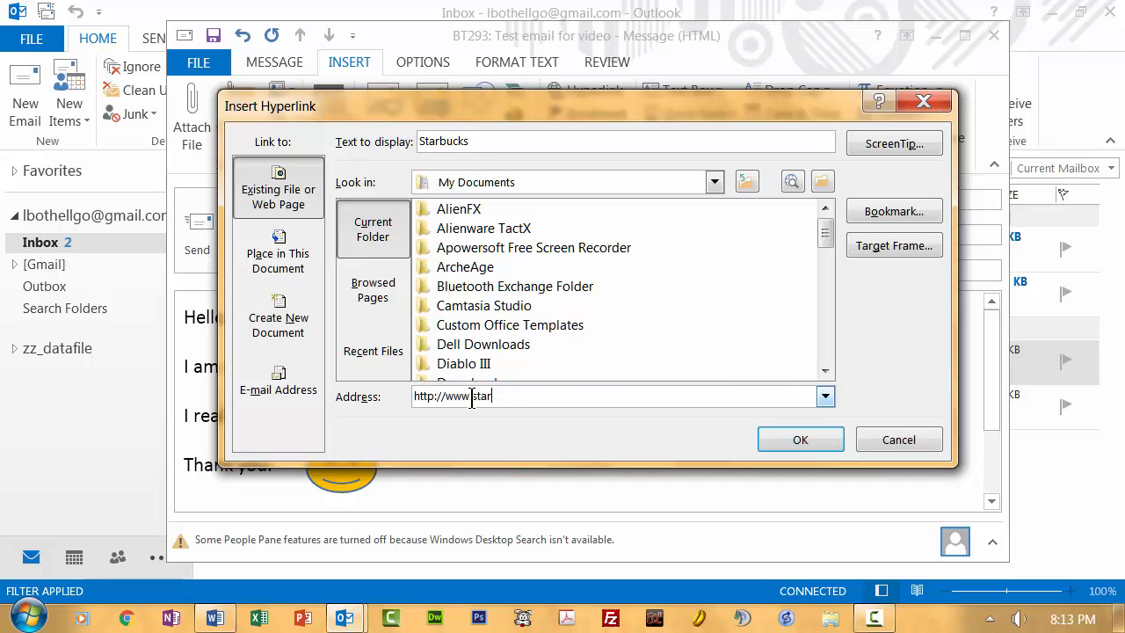
pyautogui.write('bucks.com')
pyautogui.click(797, 442)
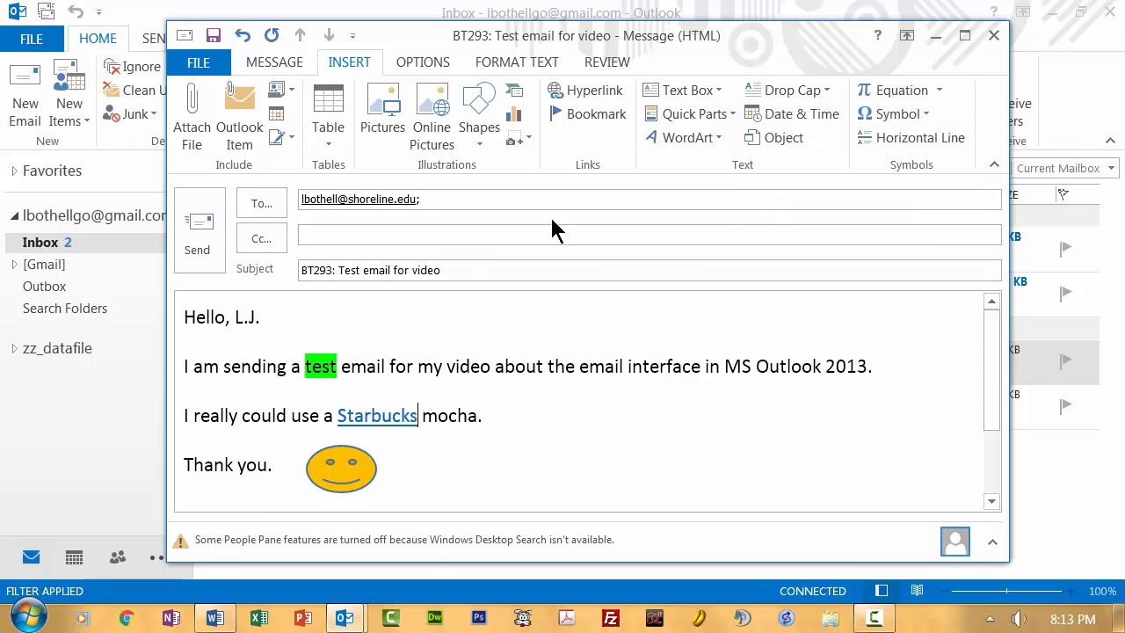
# Request a delivery receipt for the test email message
pyautogui.click(422, 64)
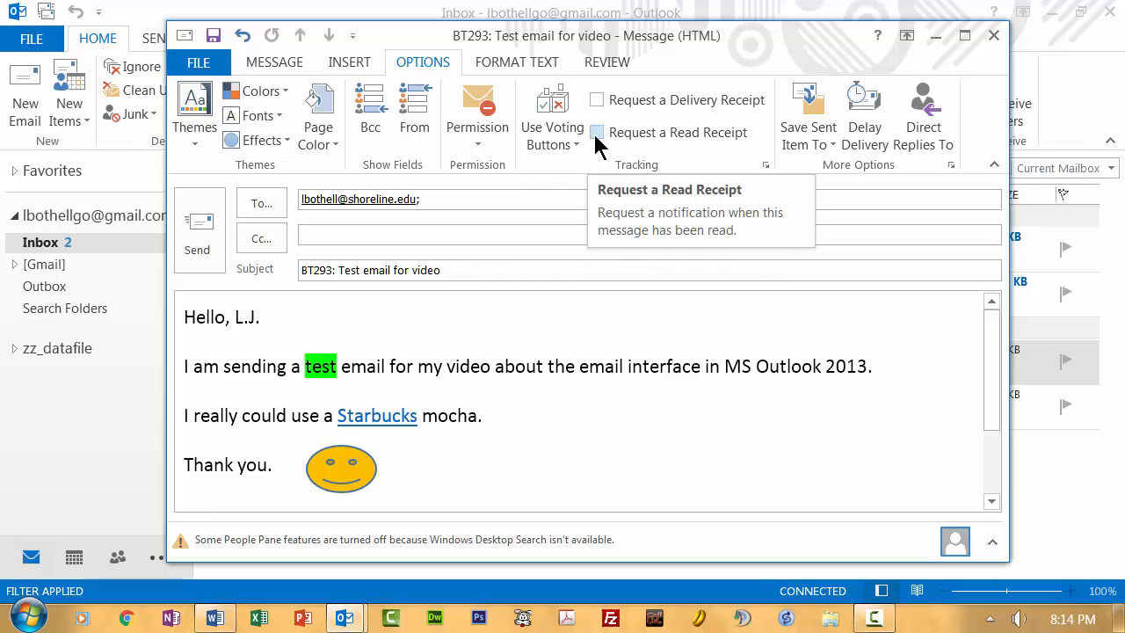
pyautogui.click(596, 99)
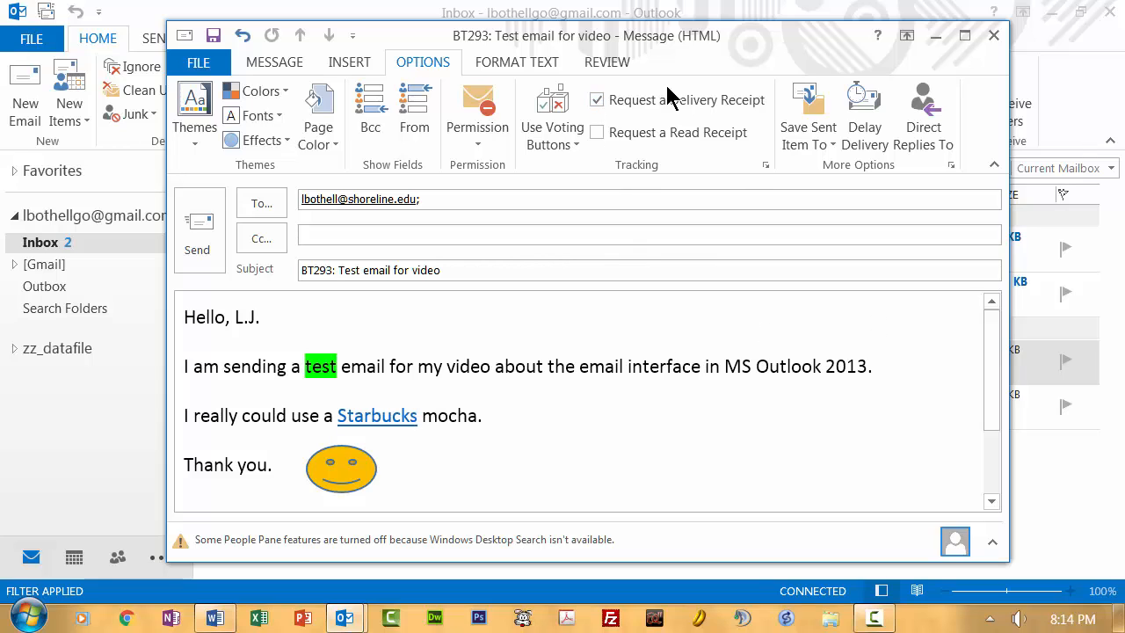
# Add a bottom border beneath the greeting line of the message
pyautogui.click(499, 70)
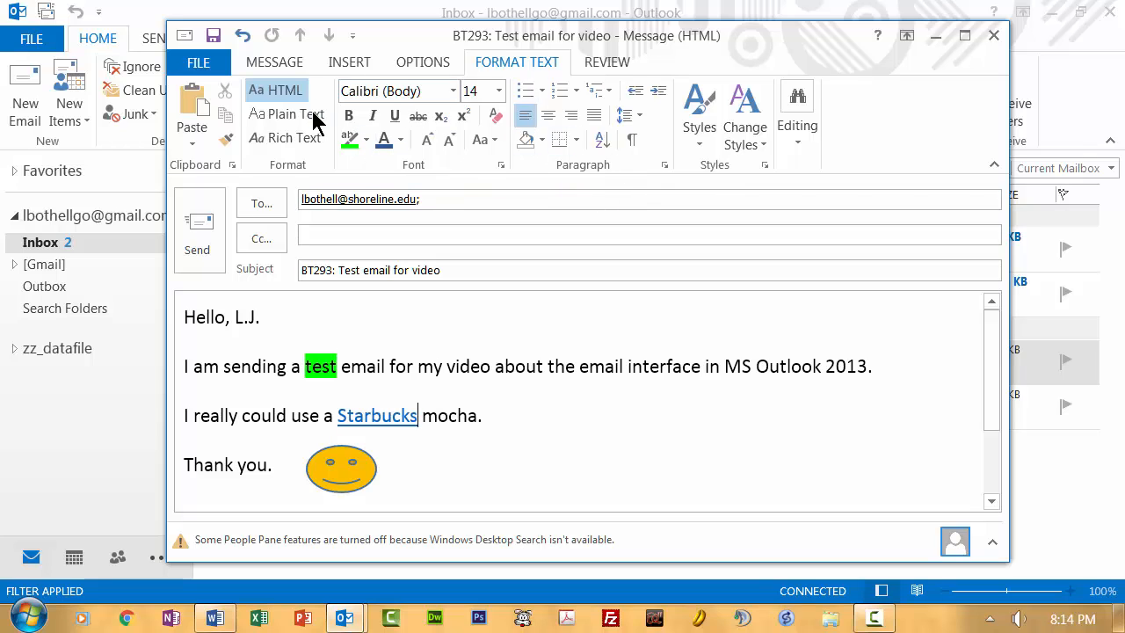
pyautogui.click(262, 63)
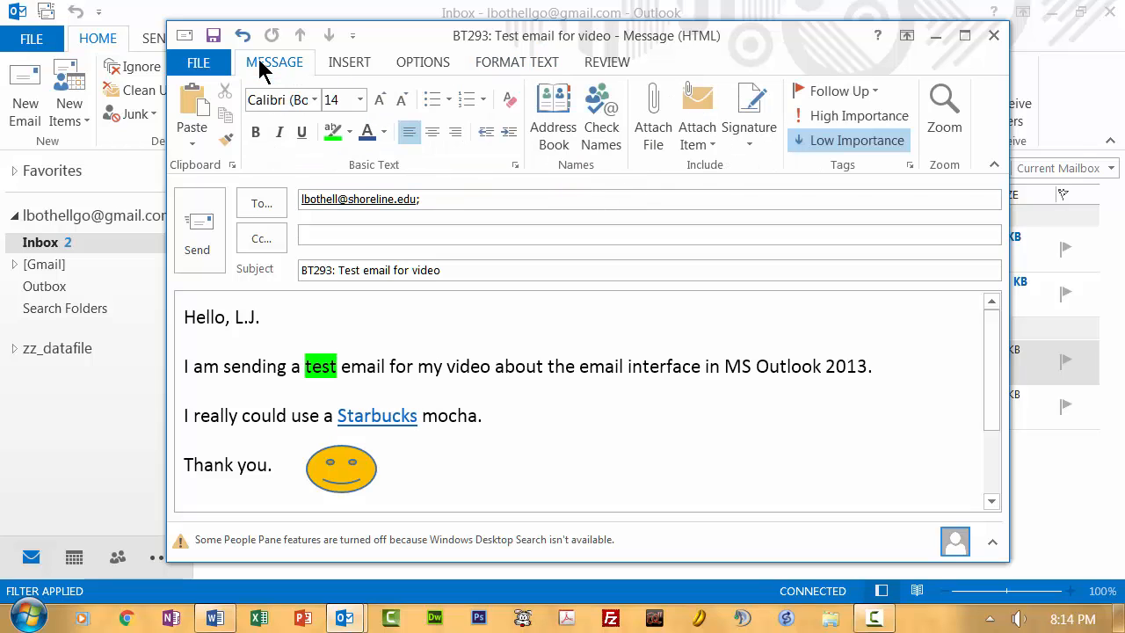
pyautogui.click(517, 60)
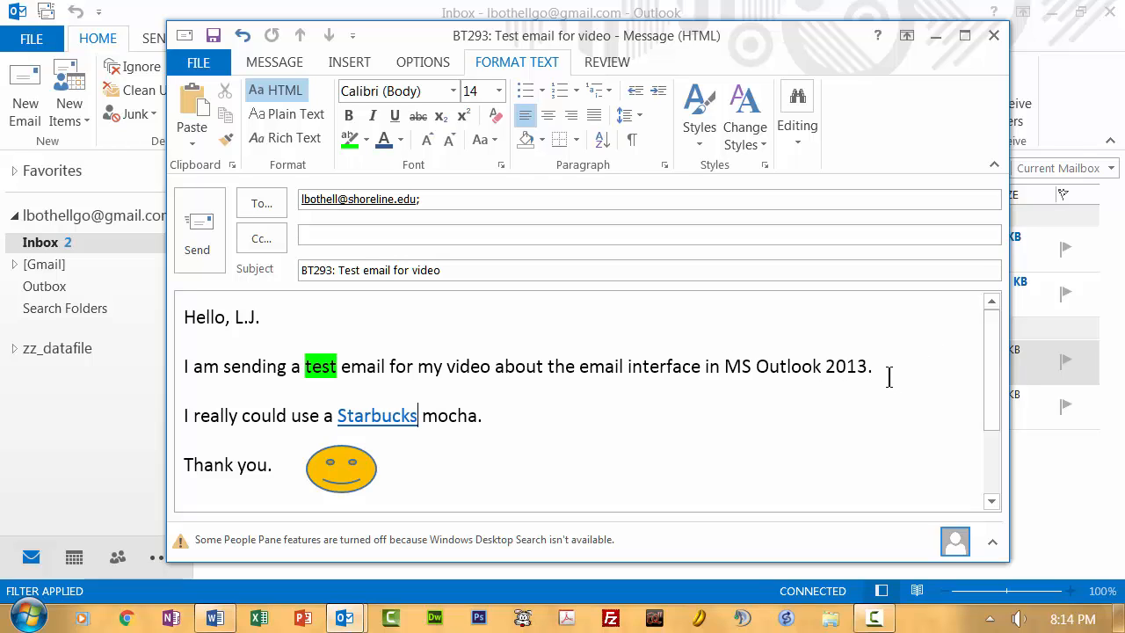
pyautogui.moveTo(873, 368); pyautogui.dragTo(784, 369)
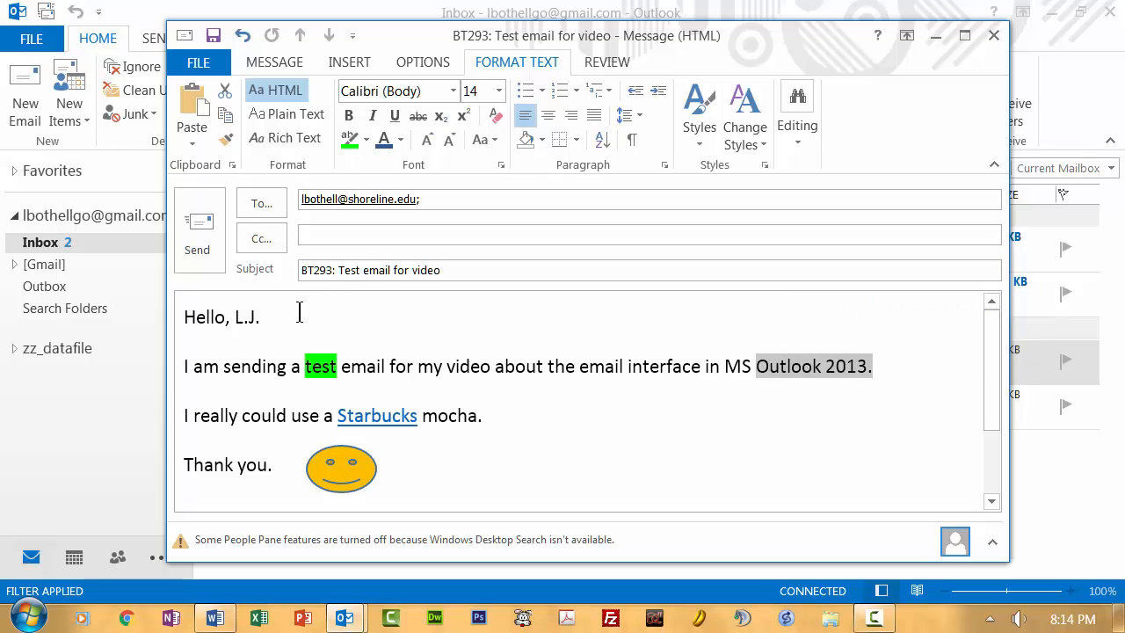
pyautogui.click(246, 316)
pyautogui.click(165, 317)
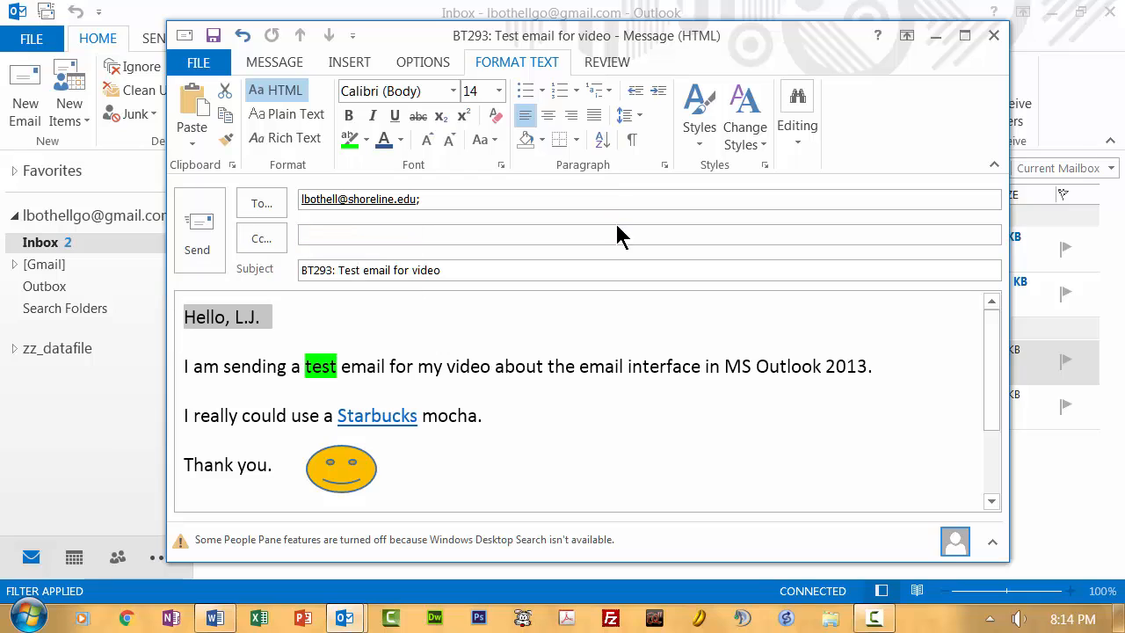
pyautogui.click(578, 140)
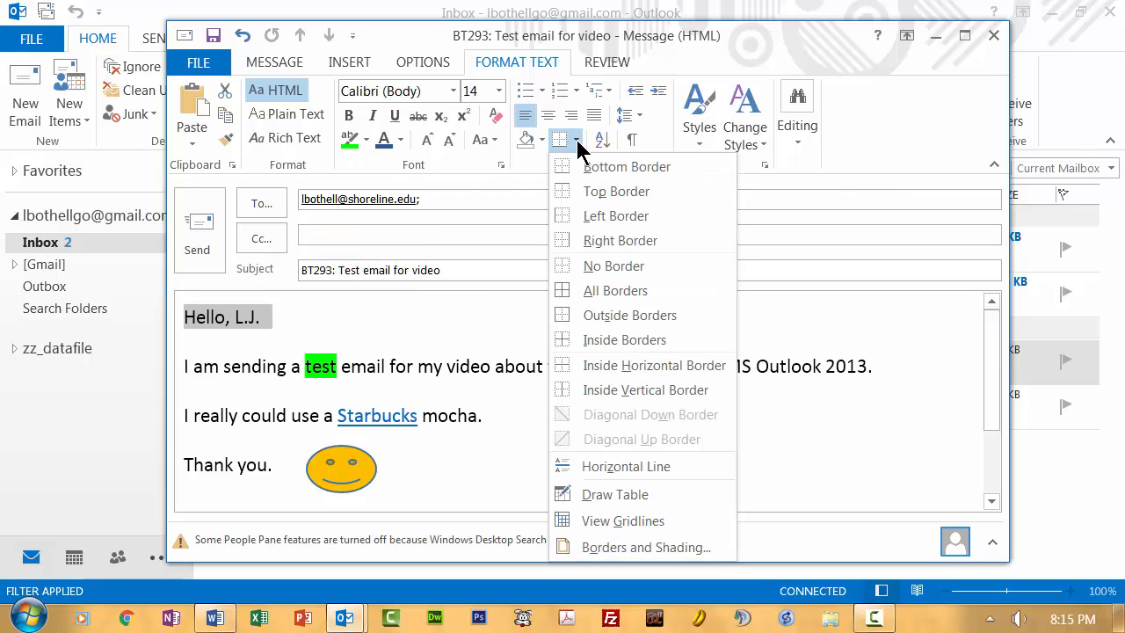
pyautogui.click(637, 166)
pyautogui.click(638, 362)
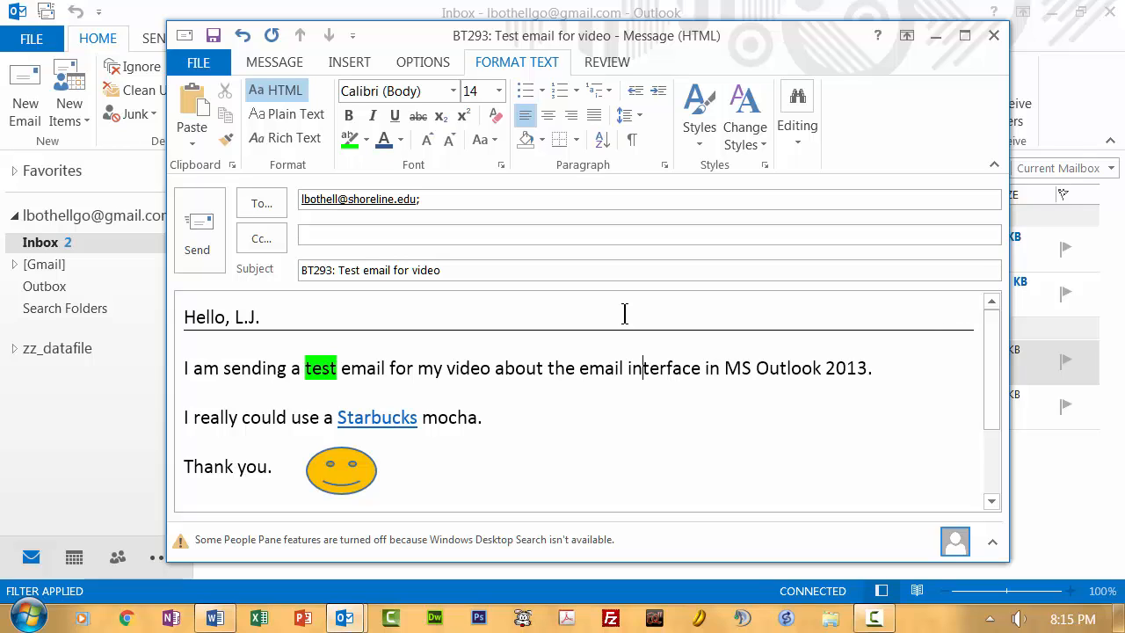
# Underline the word "sending" in the first sentence of the message body
pyautogui.doubleClick(242, 368)
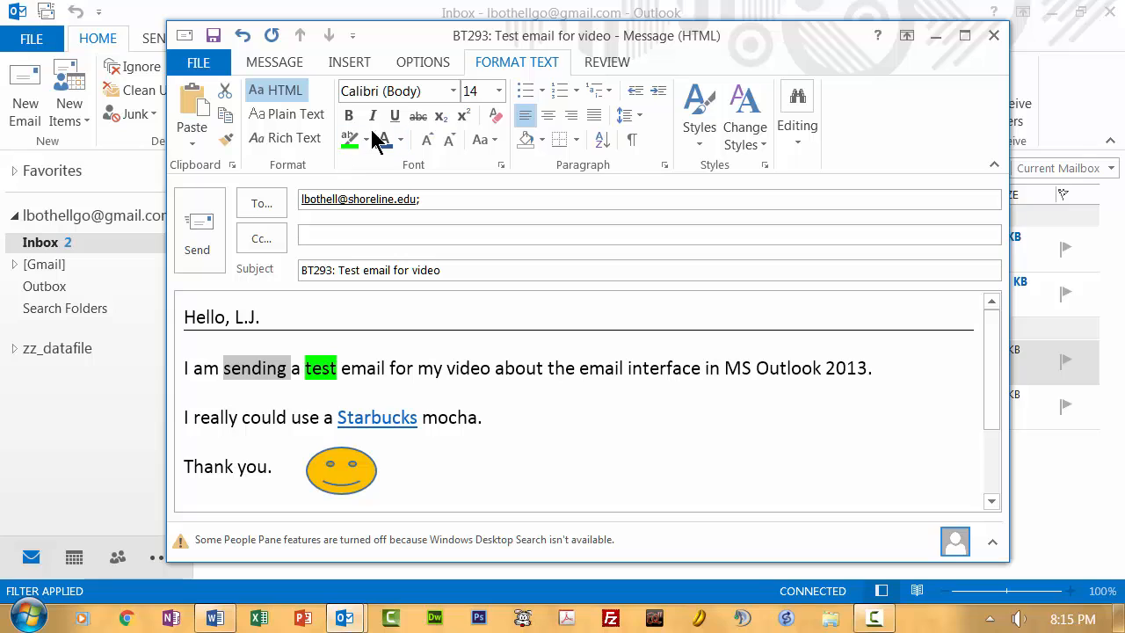
pyautogui.click(395, 115)
pyautogui.click(534, 396)
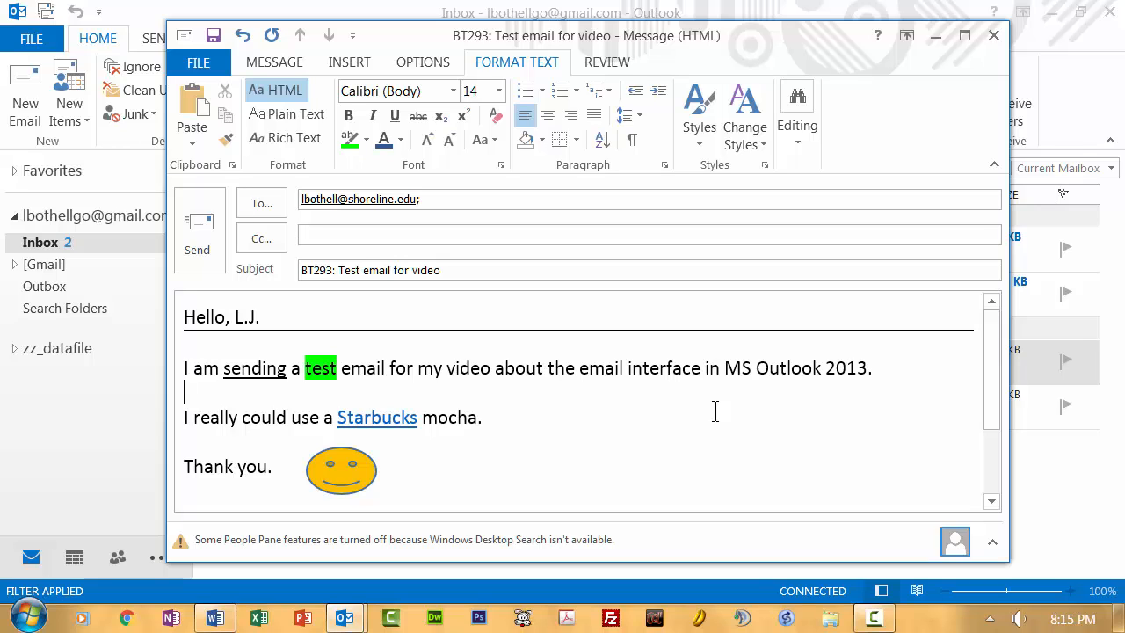
# Misspell "interface" as "inteface" in the first sentence by deleting its first "r"
pyautogui.click(604, 63)
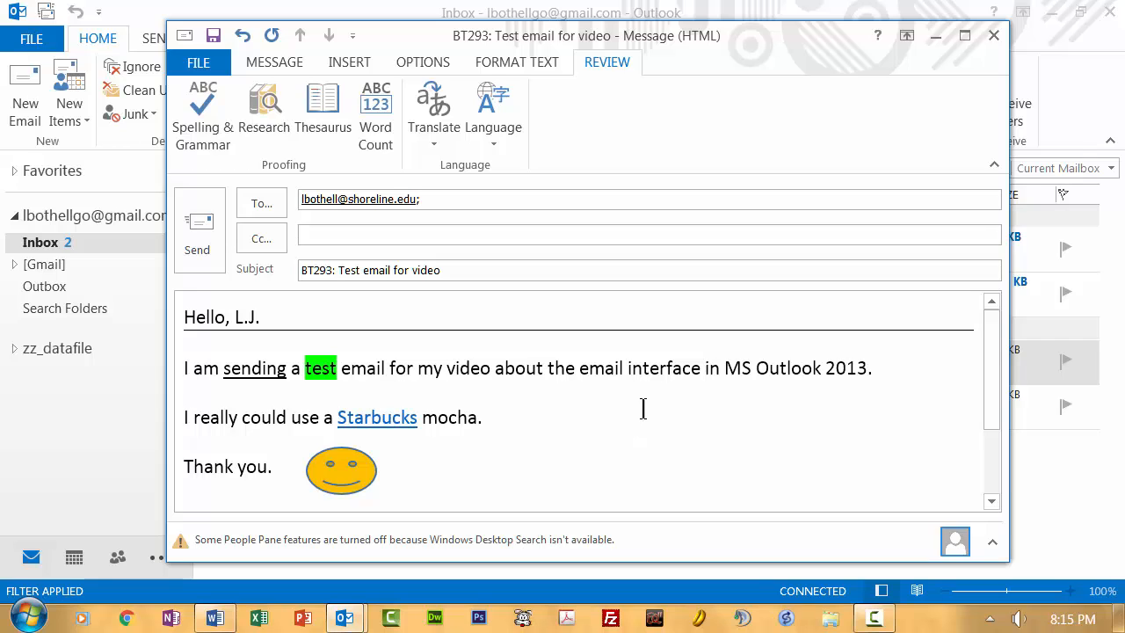
pyautogui.click(664, 369)
pyautogui.press('BackSpace')
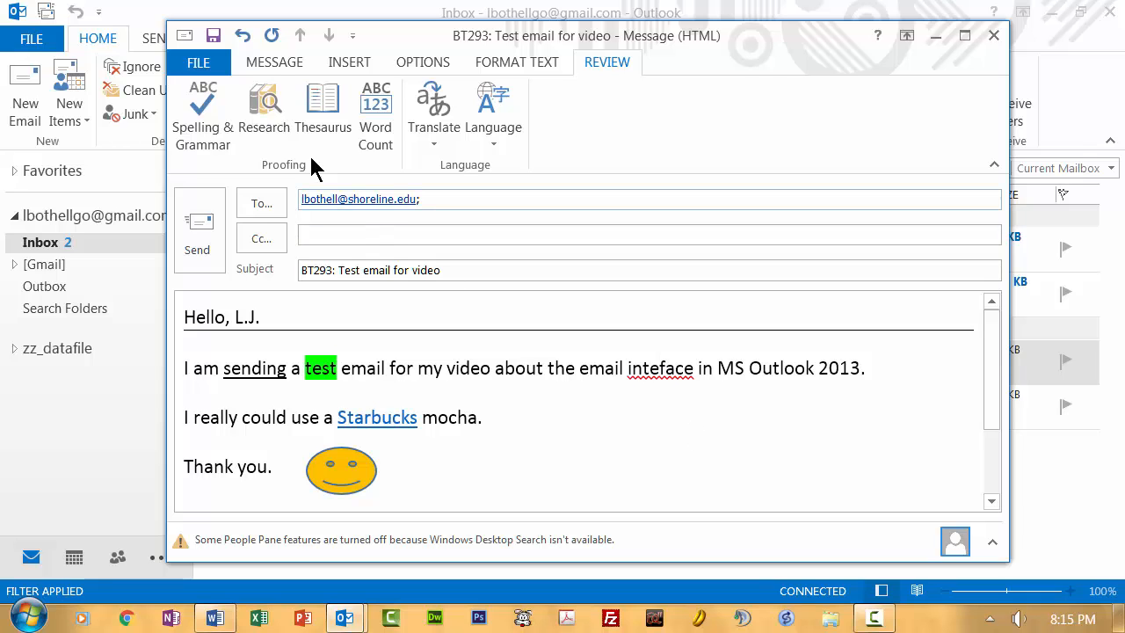
# Run the spelling check with grammar checking enabled and change "inteface" to the suggested "interface"
pyautogui.click(200, 102)
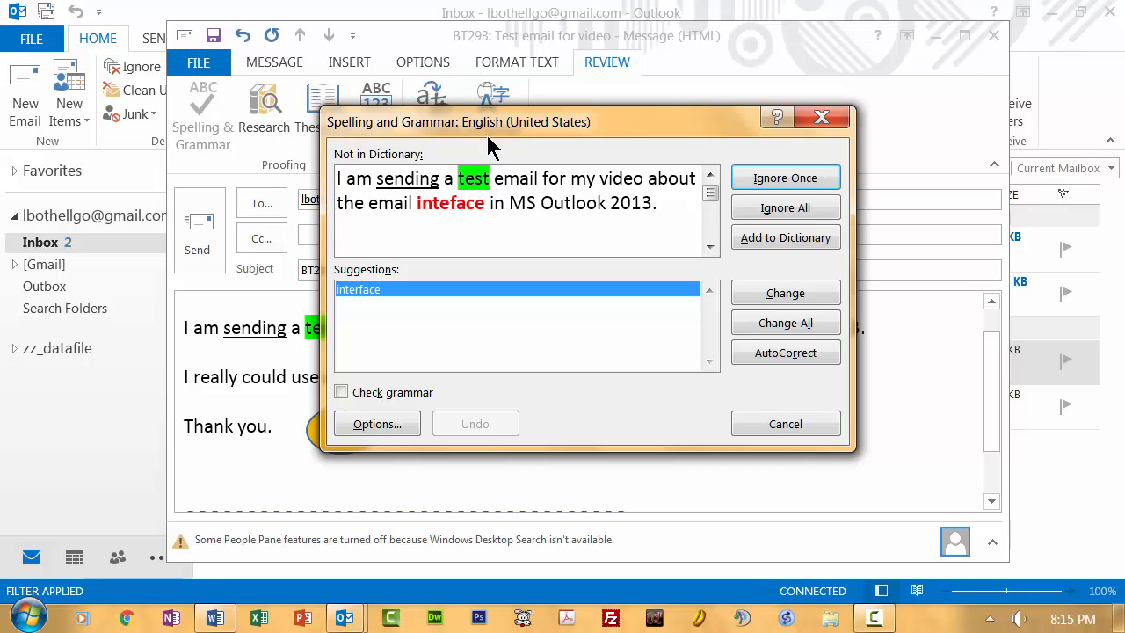
pyautogui.click(341, 392)
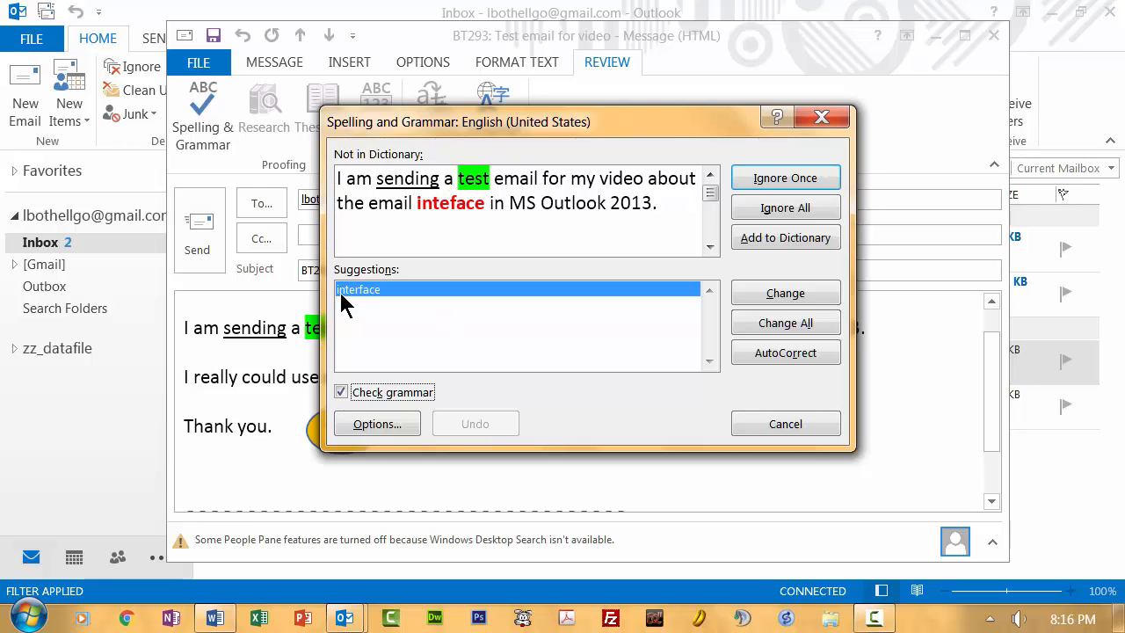
pyautogui.click(769, 295)
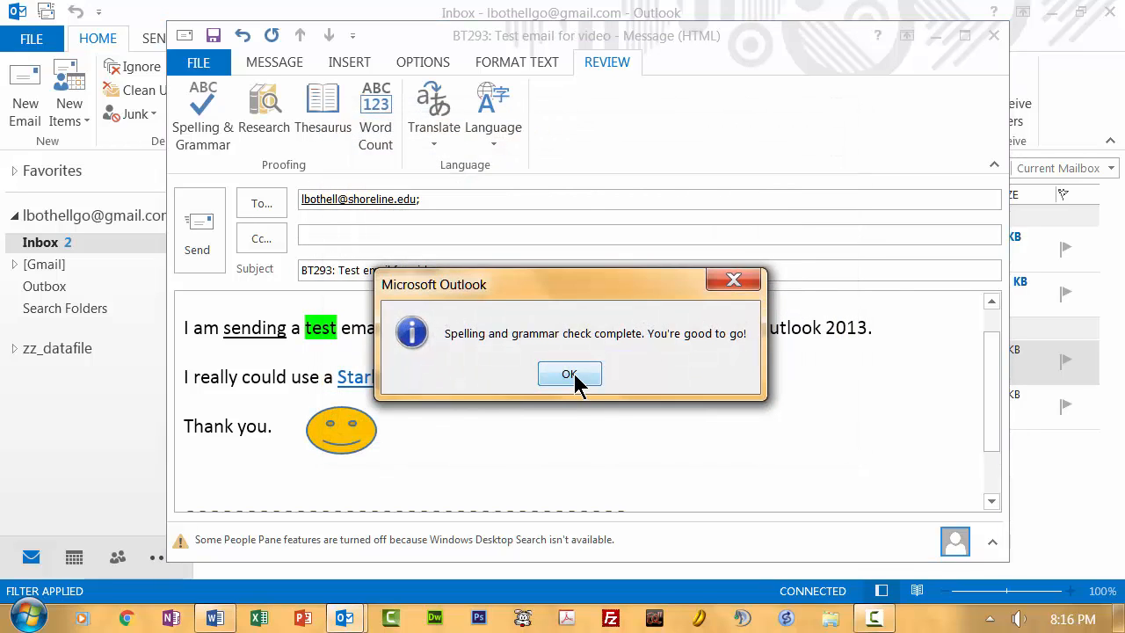
pyautogui.click(569, 374)
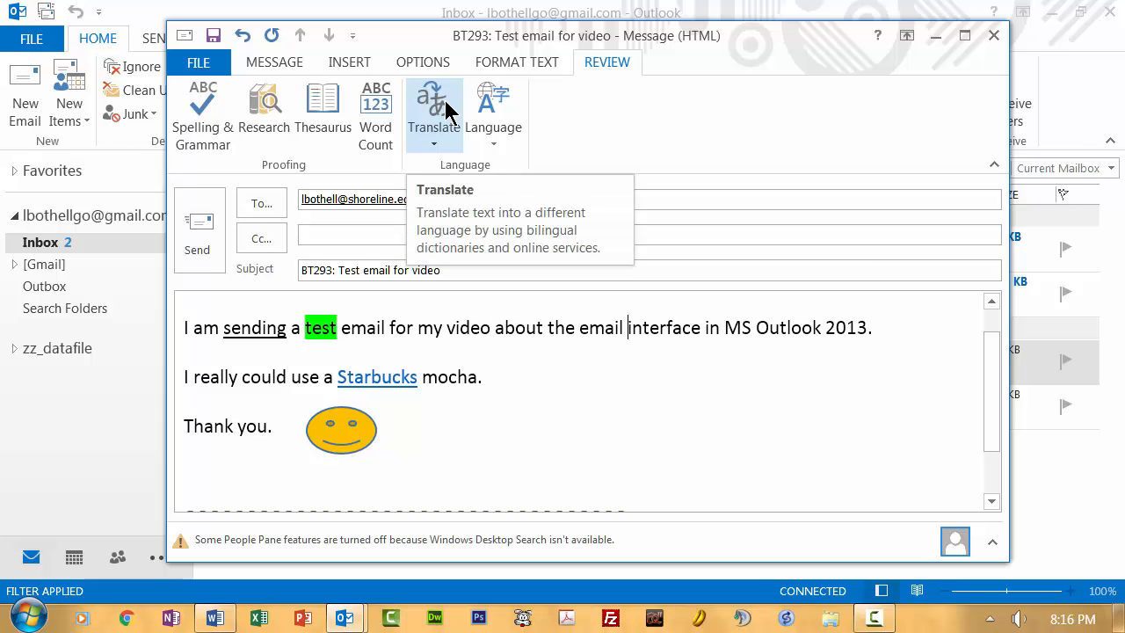
# View the word count statistics of the message and close them
pyautogui.click(376, 109)
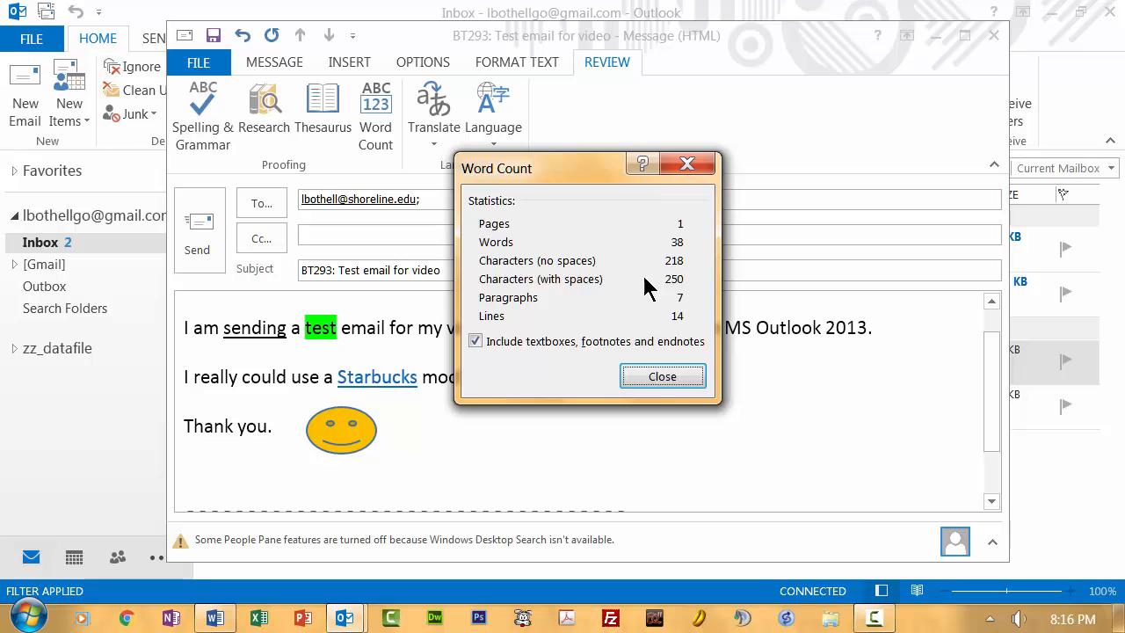
pyautogui.click(672, 381)
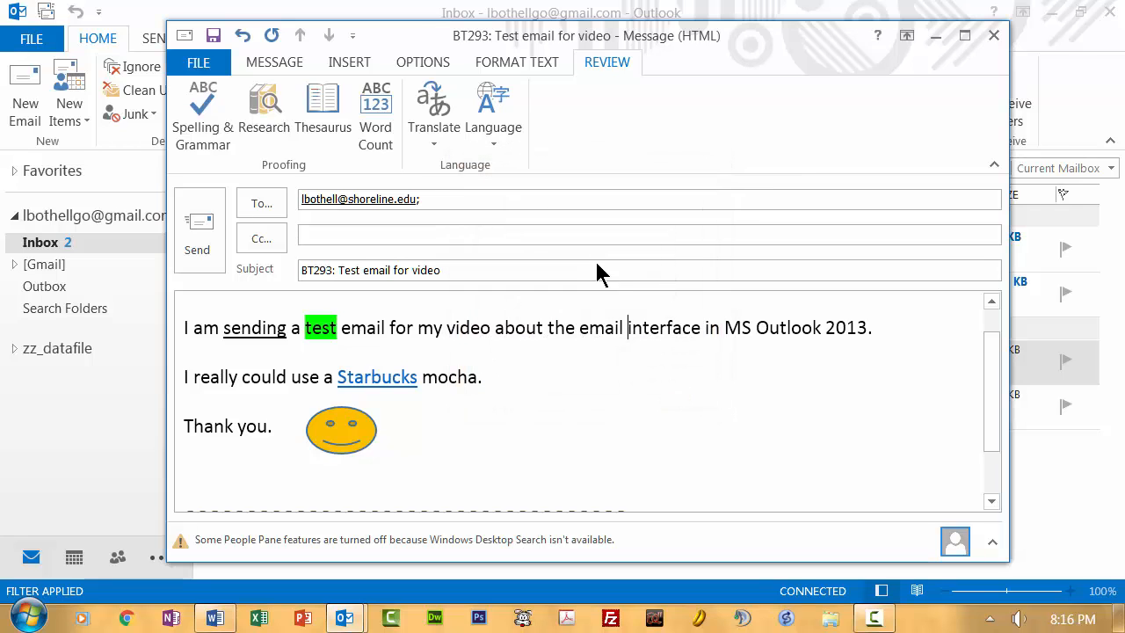
pyautogui.click(198, 67)
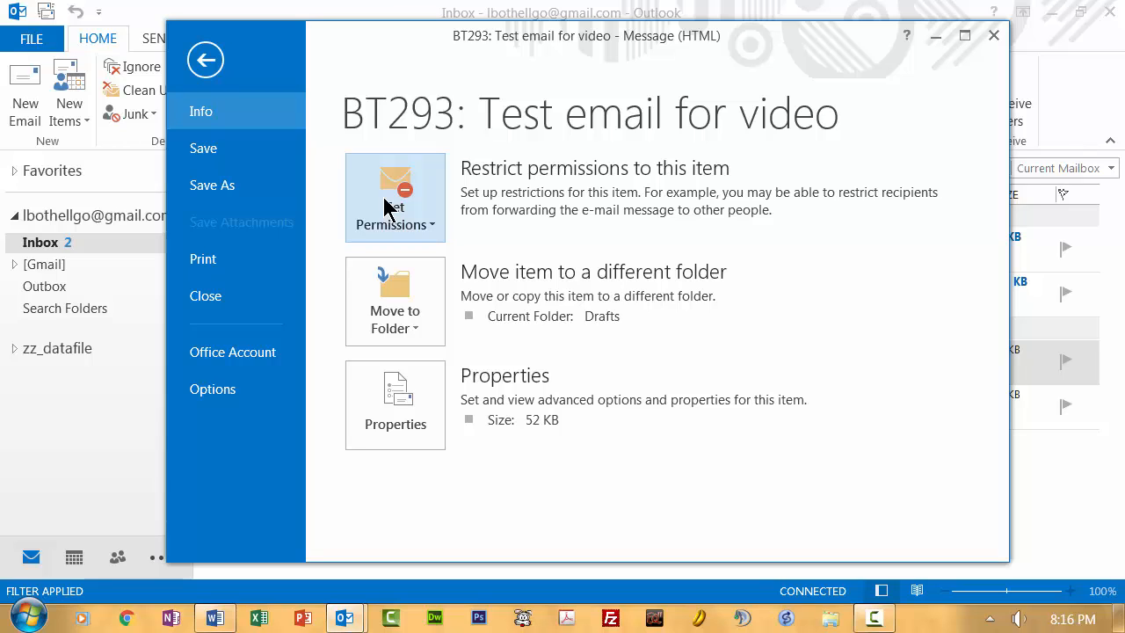
pyautogui.click(206, 61)
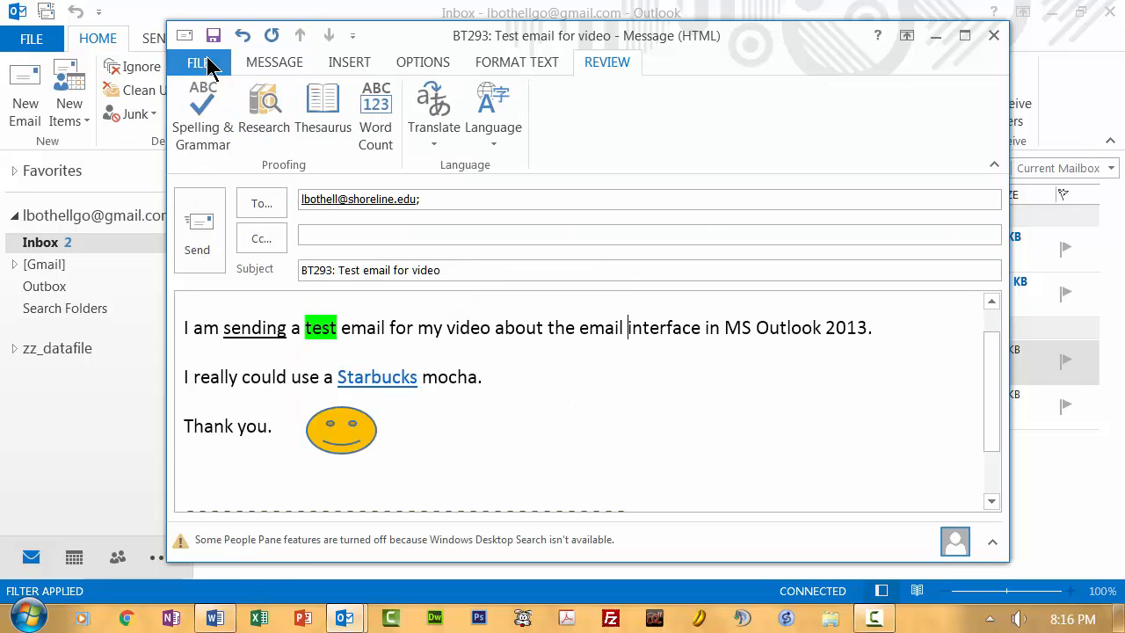
pyautogui.click(276, 61)
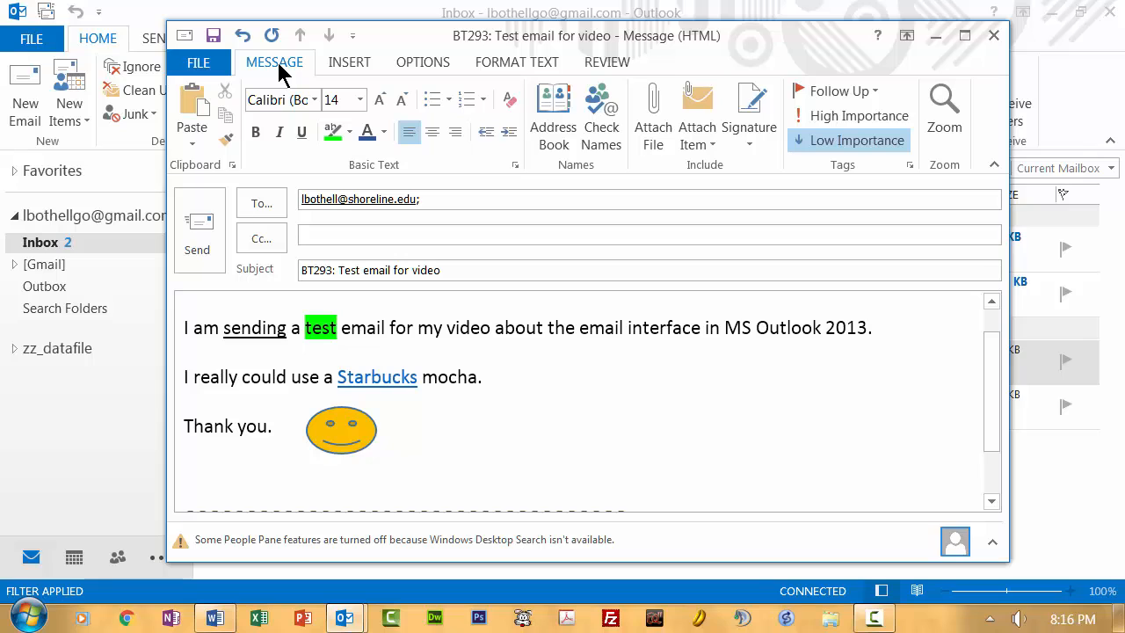
pyautogui.click(607, 63)
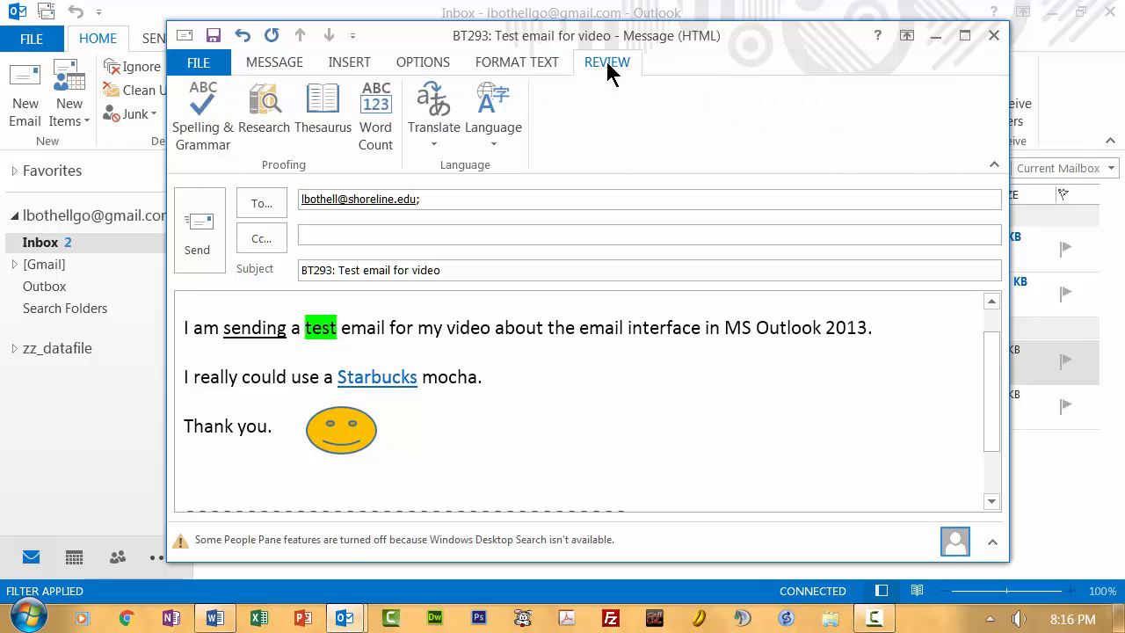
pyautogui.click(182, 37)
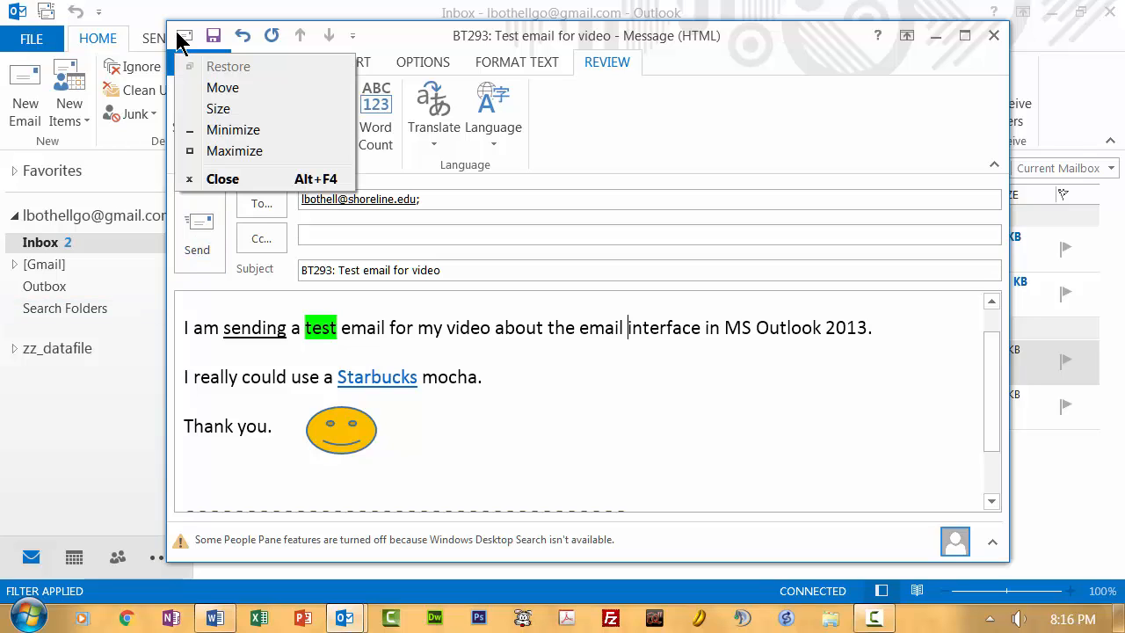
# Send the message, expand the [Gmail] folder and display the sent "BT293: Test email for video" from Sent Mail
pyautogui.click(188, 251)
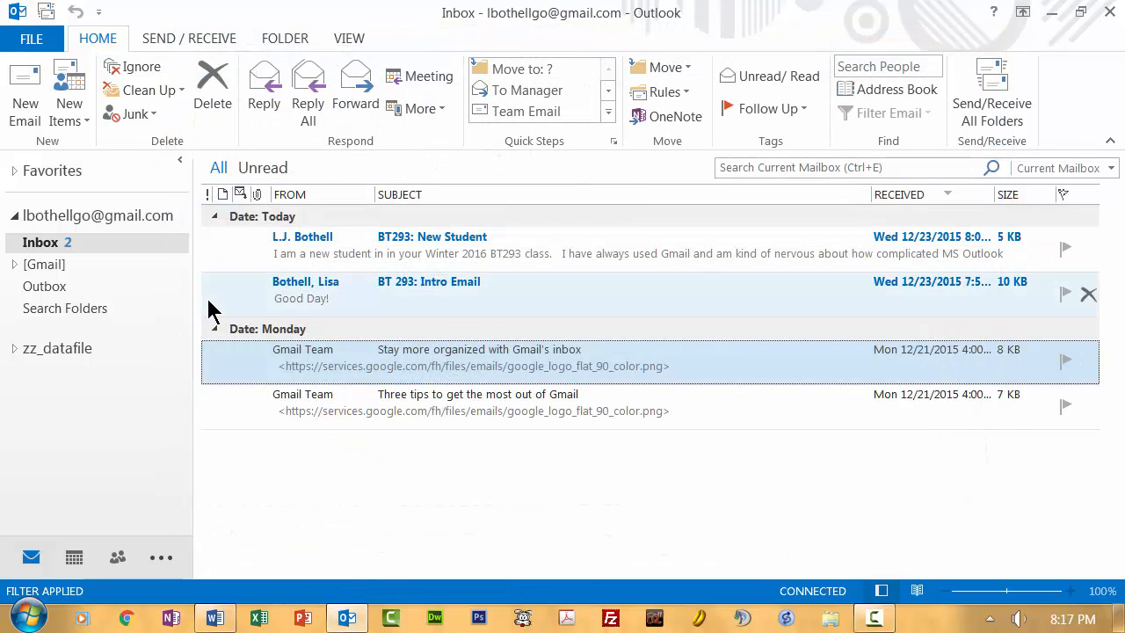
pyautogui.click(13, 264)
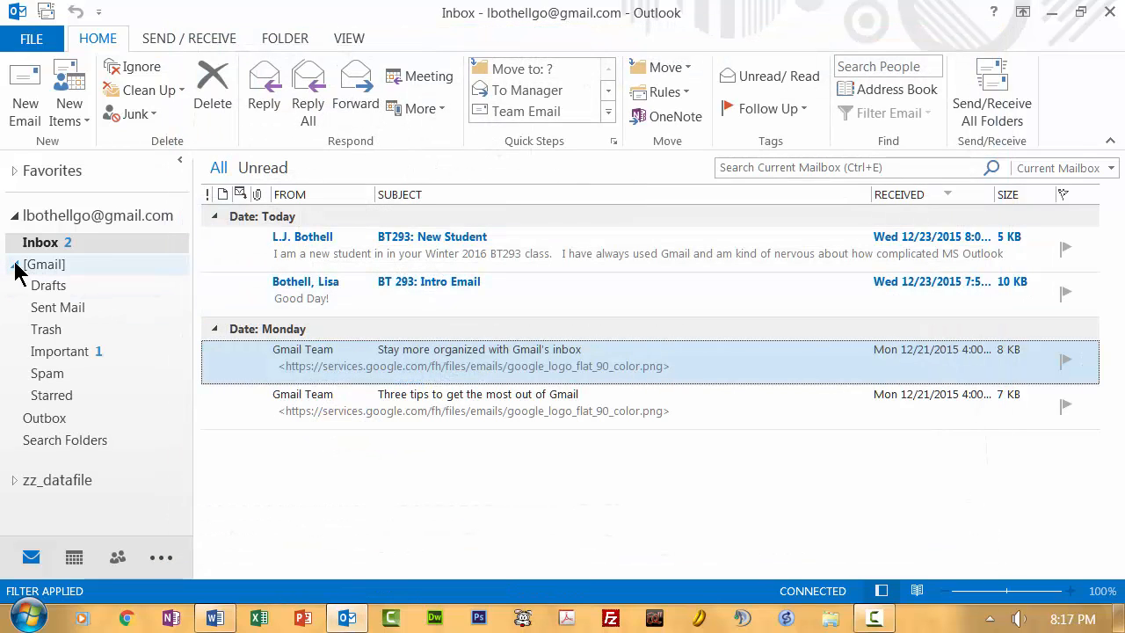
pyautogui.click(74, 312)
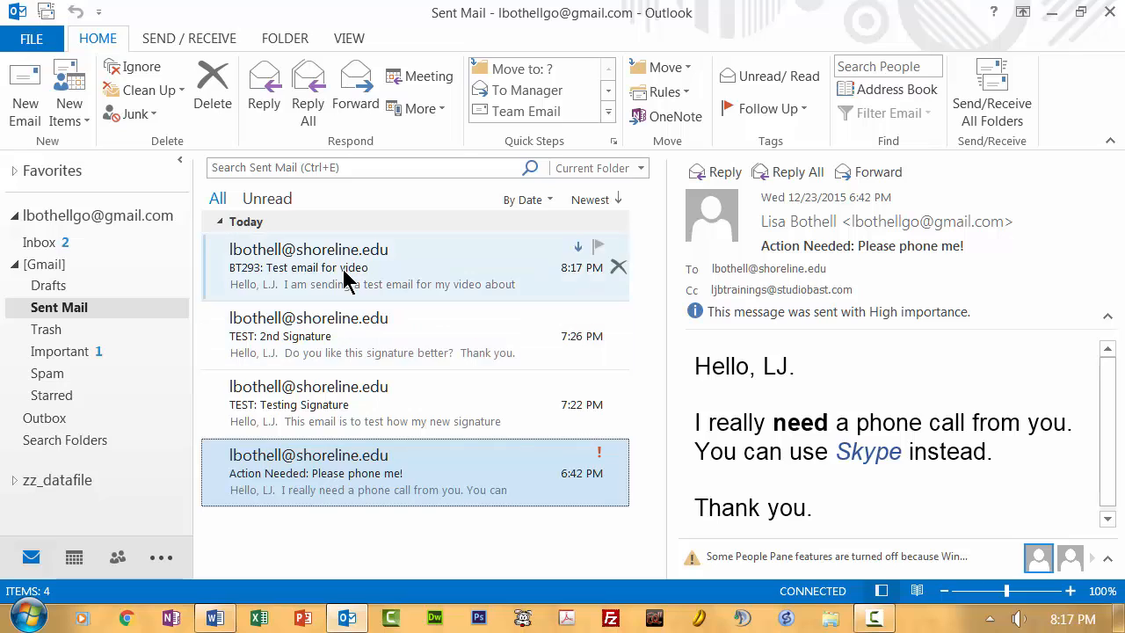
pyautogui.click(342, 267)
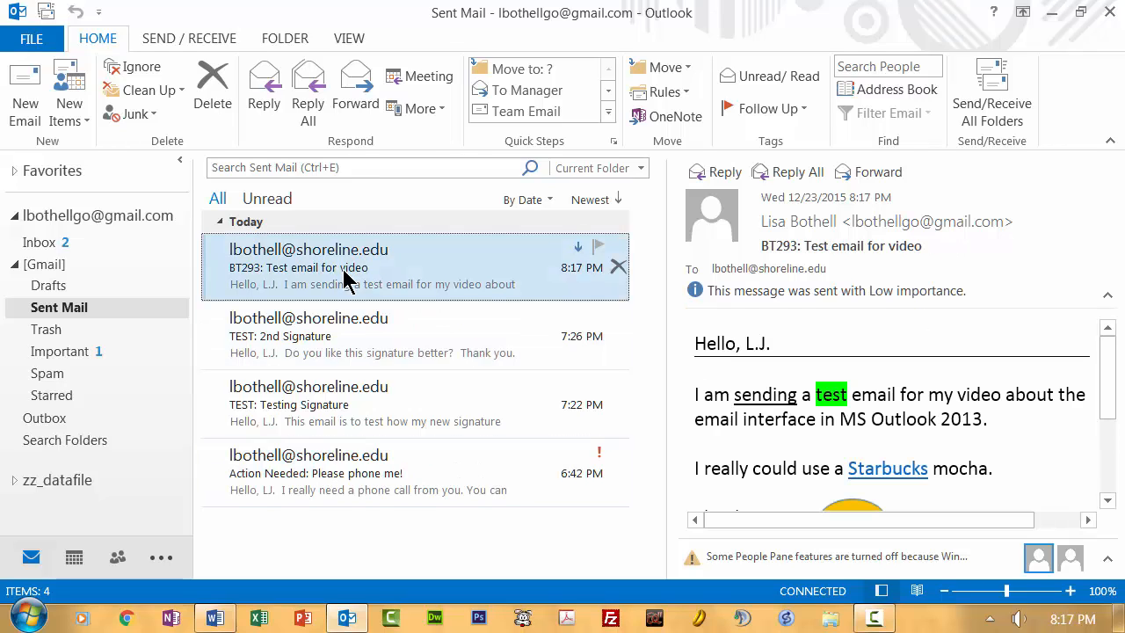
# Compare the messages listed in the Inbox with those in the Important folder, ending in the Inbox
pyautogui.click(63, 249)
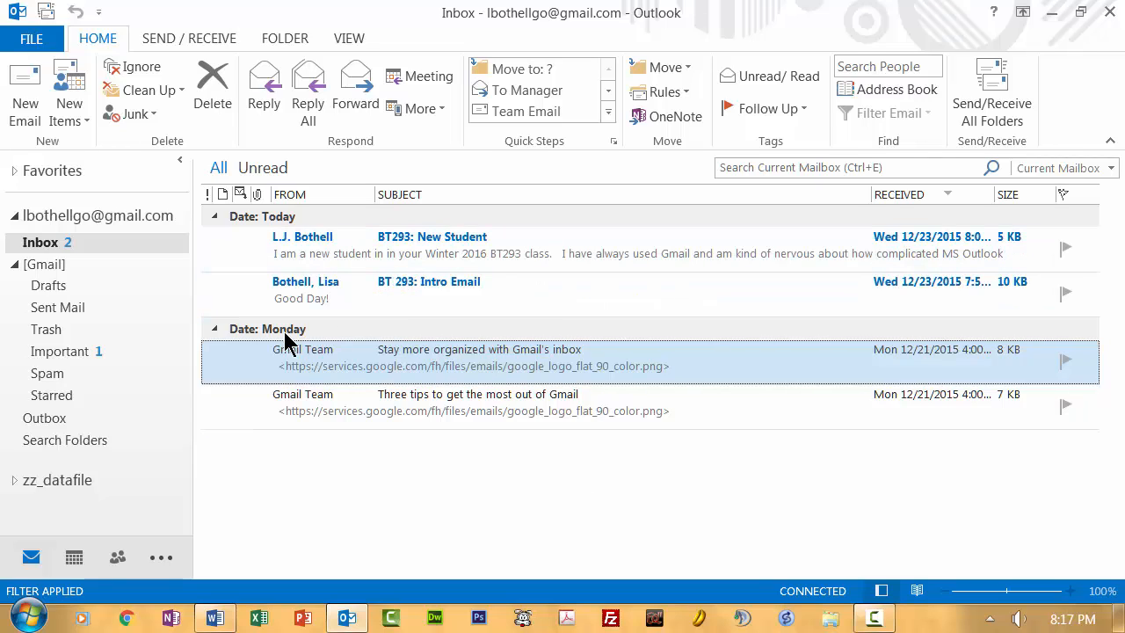
pyautogui.click(75, 352)
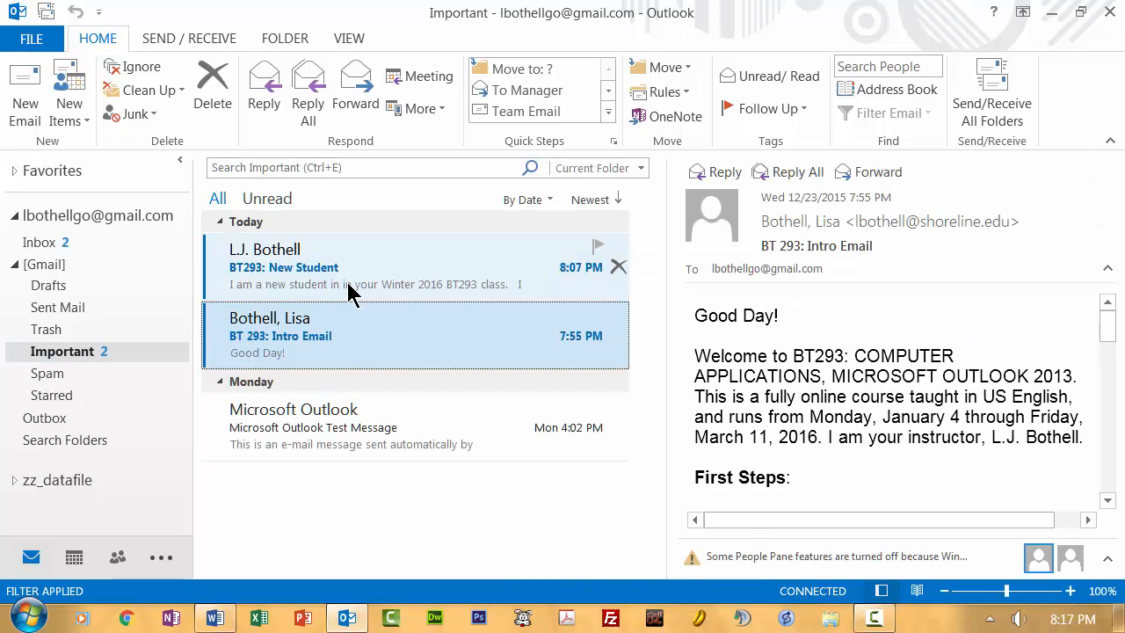
pyautogui.click(67, 252)
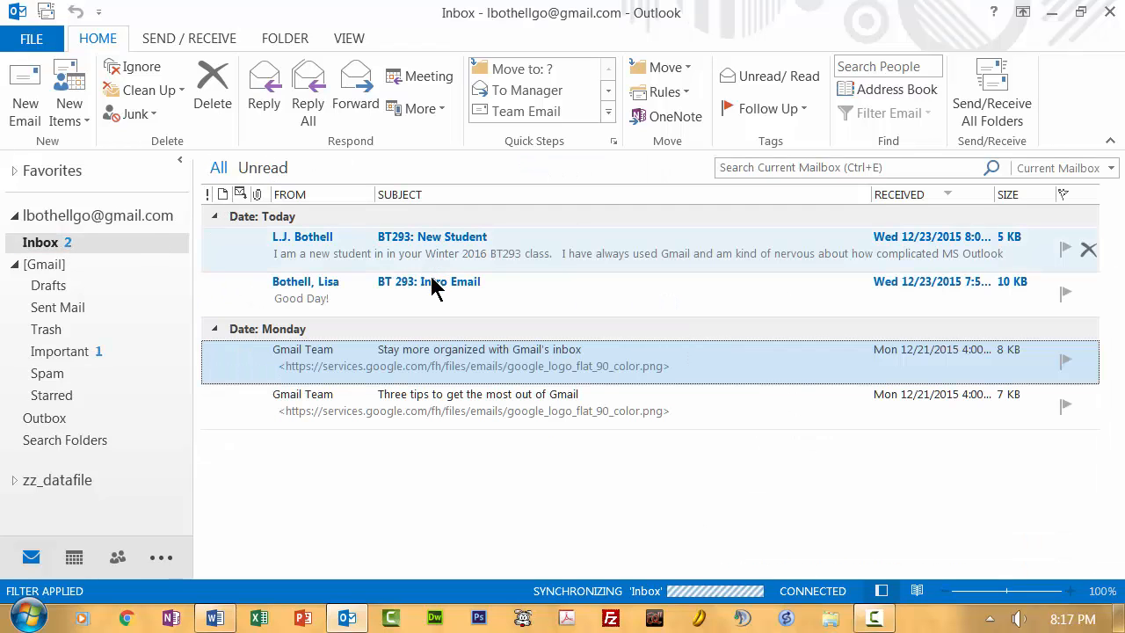
pyautogui.click(91, 352)
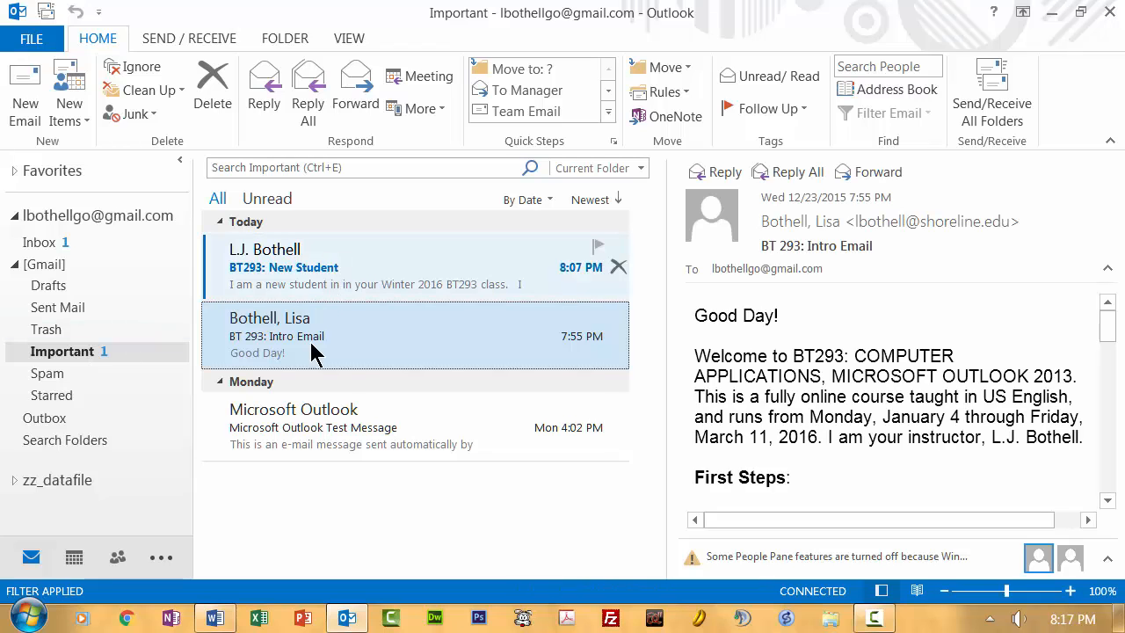
pyautogui.click(69, 248)
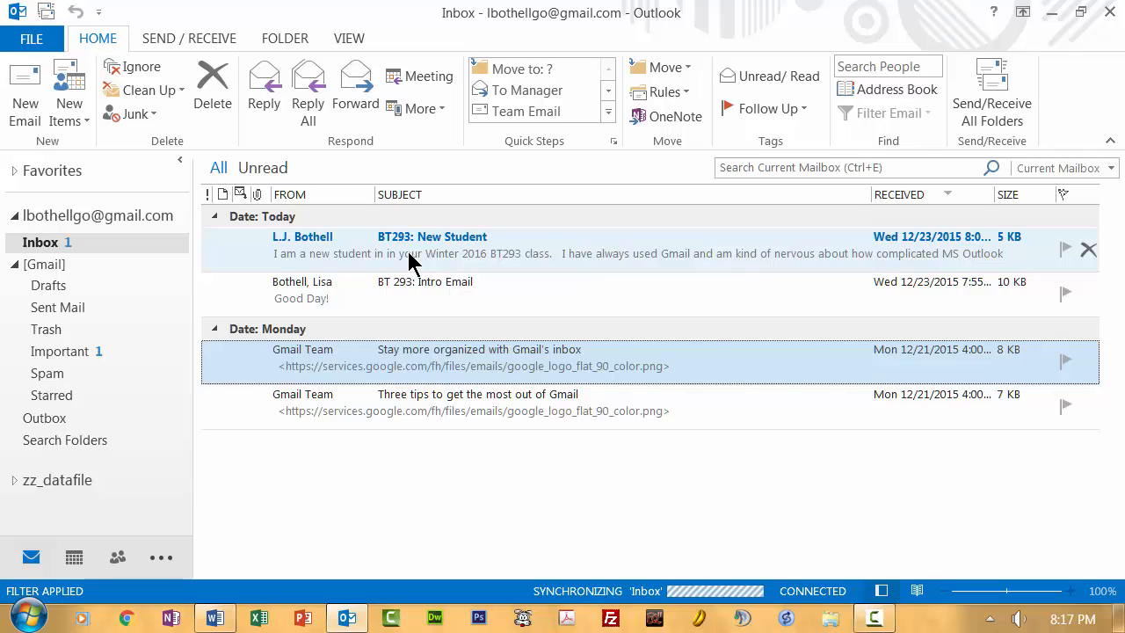